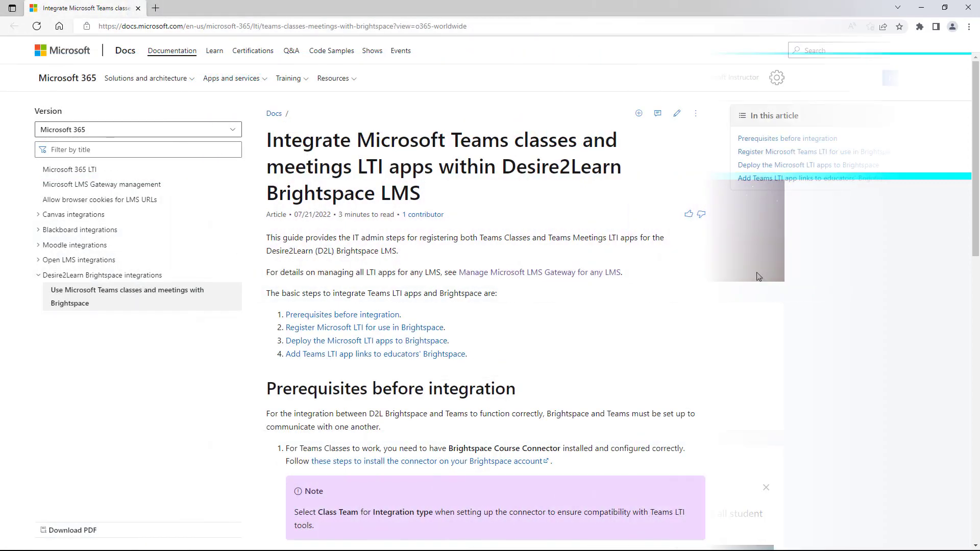
Scroll the Teams LTI integration article down to its Deploy and Add links sections
scroll(758, 276, down, 6)
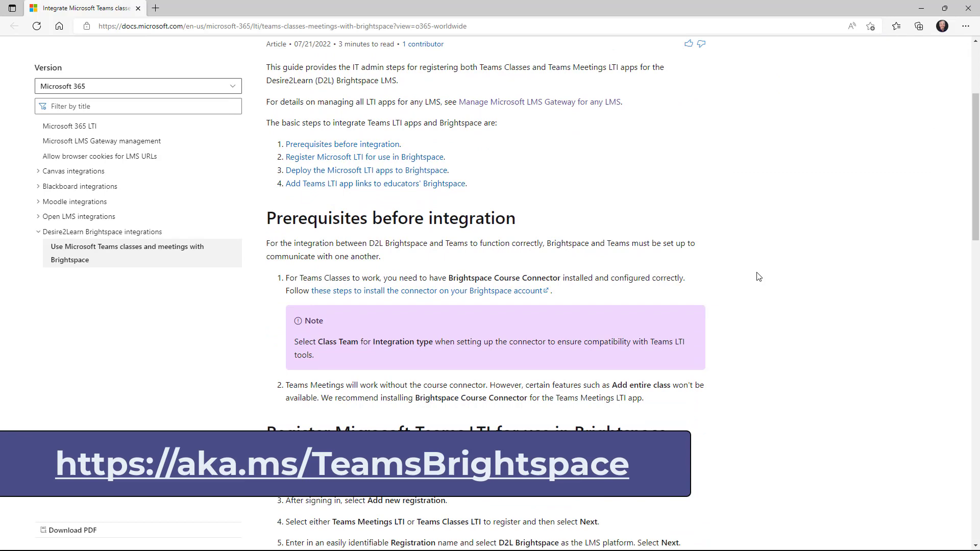
scroll(758, 277, down, 3)
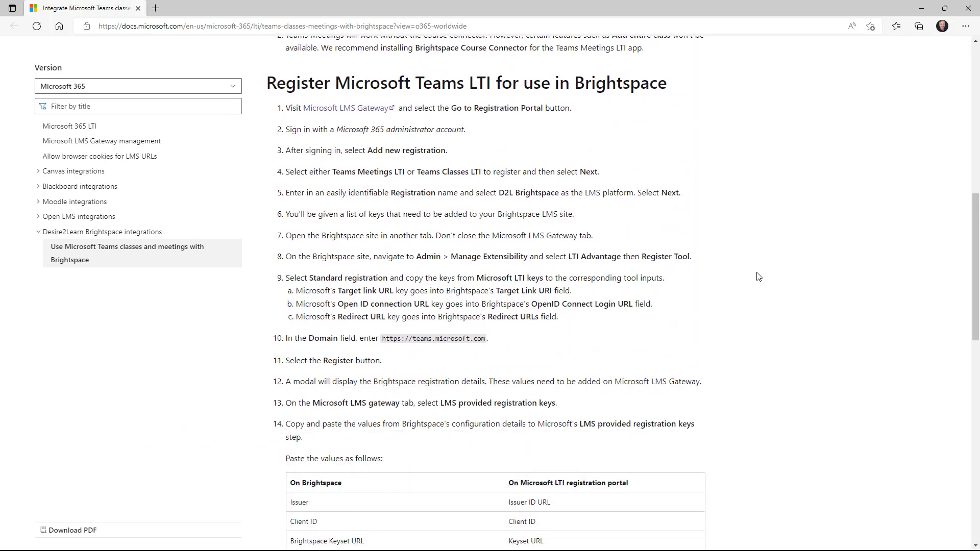
scroll(758, 276, down, 3)
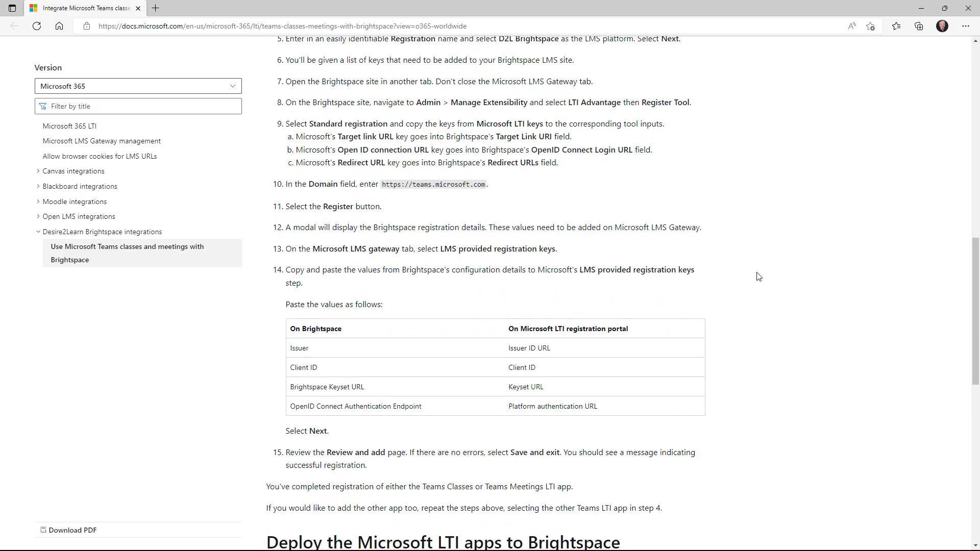
scroll(759, 277, down, 5)
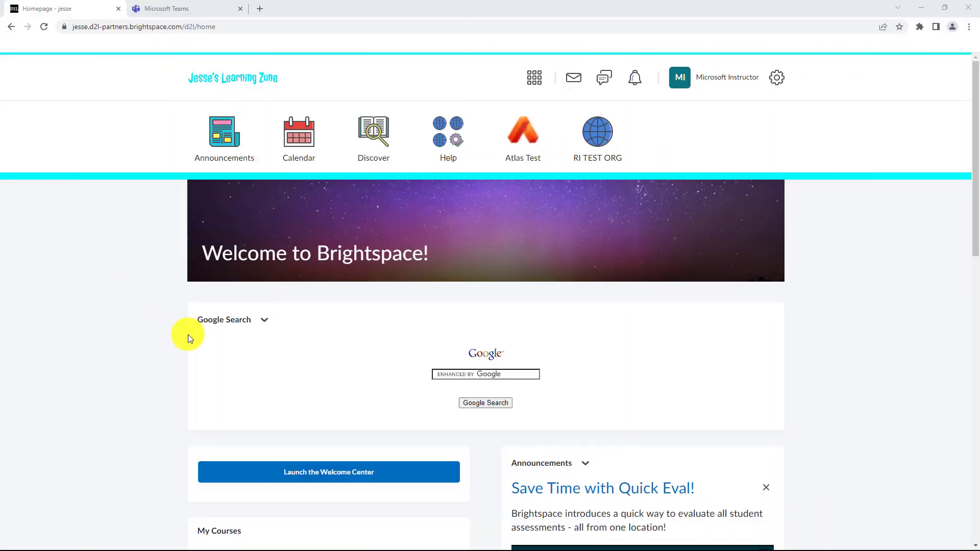
Open the Engineering 101 course from My Courses on the Brightspace homepage
scroll(166, 348, down, 3)
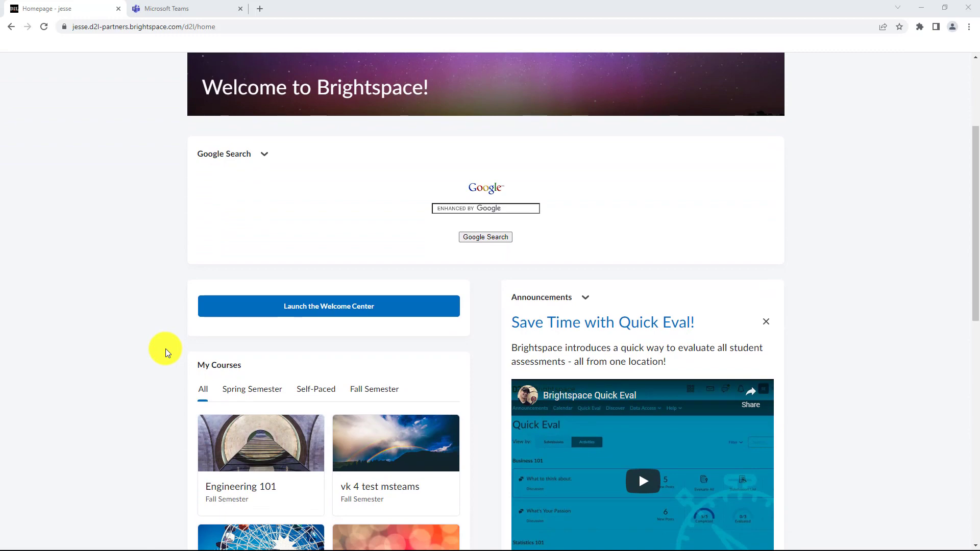
scroll(112, 410, down, 3)
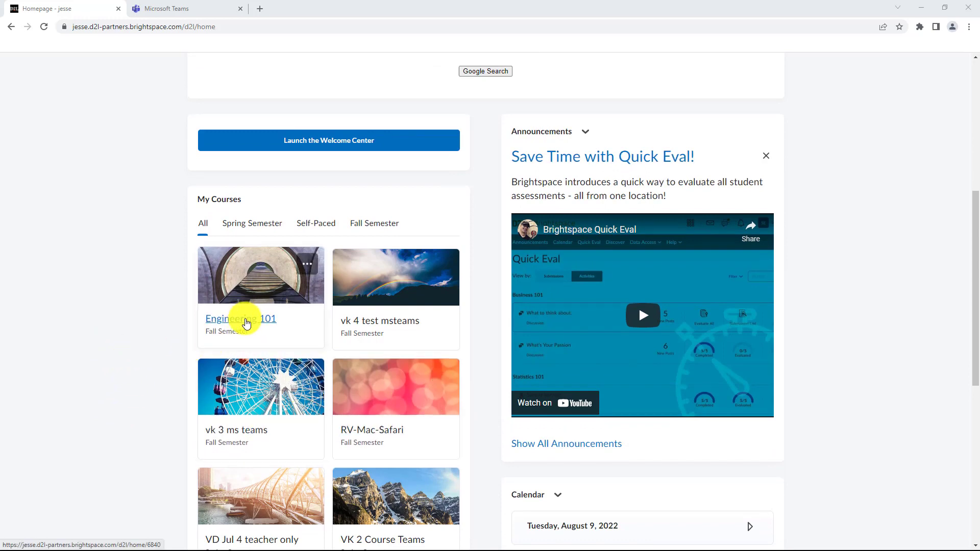
click(238, 333)
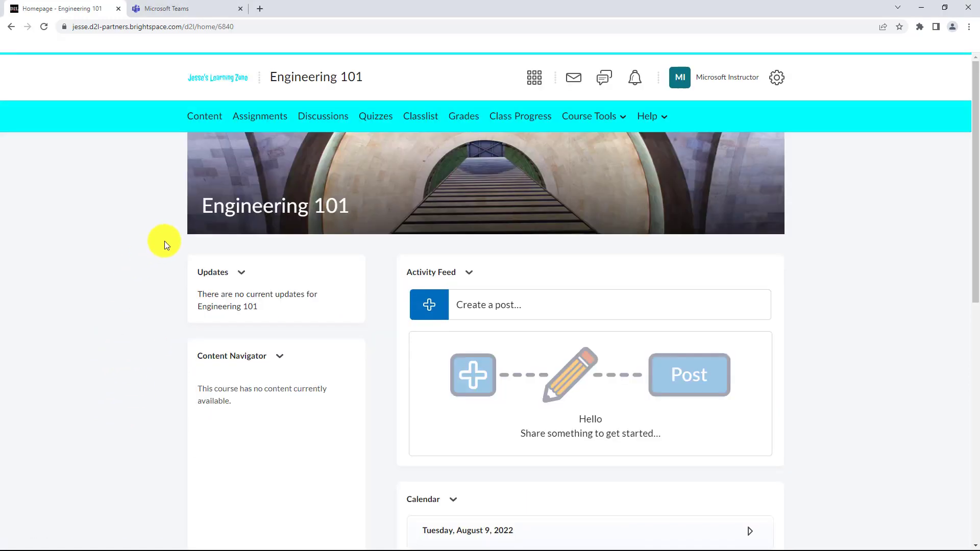
Create a 'Mechanics' unit in the course content and choose Add Existing
click(215, 118)
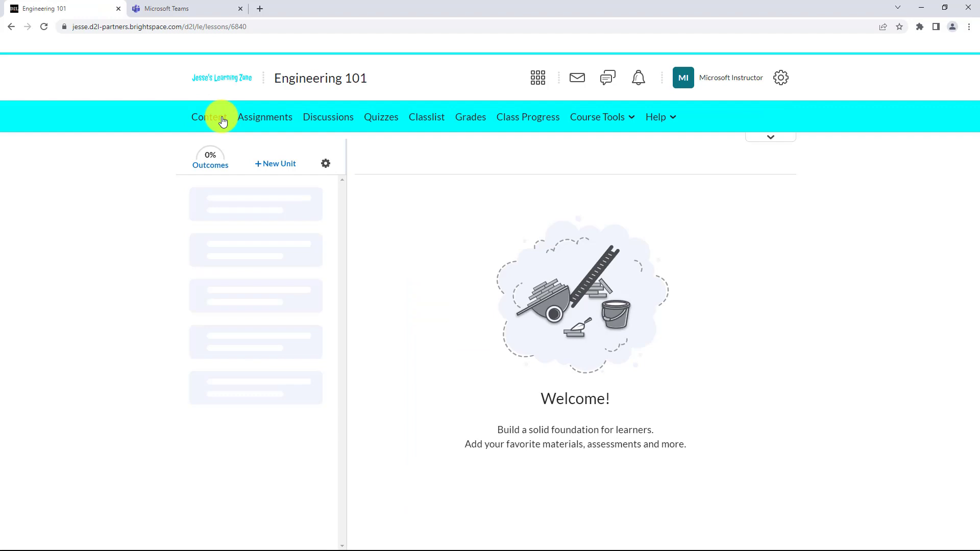
click(279, 167)
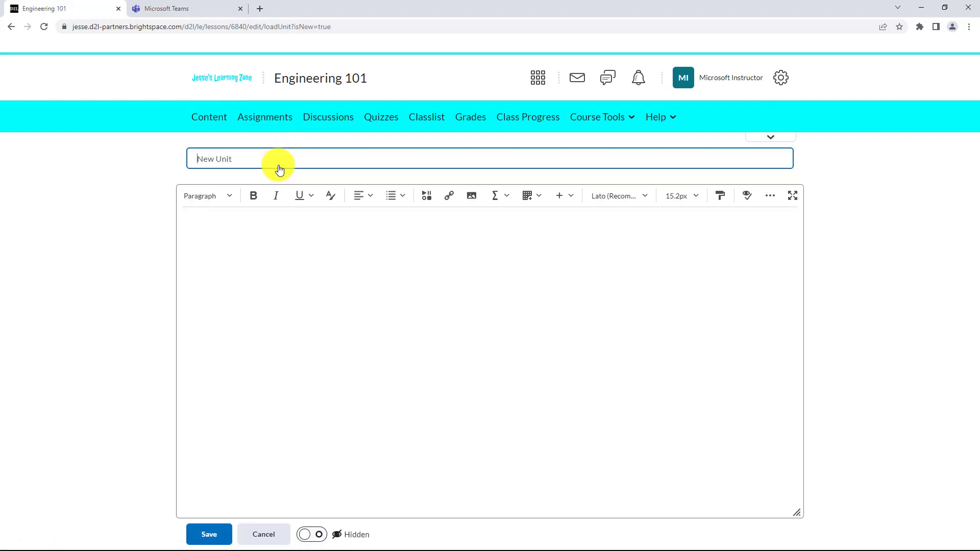
text(Mechanics)
click(209, 533)
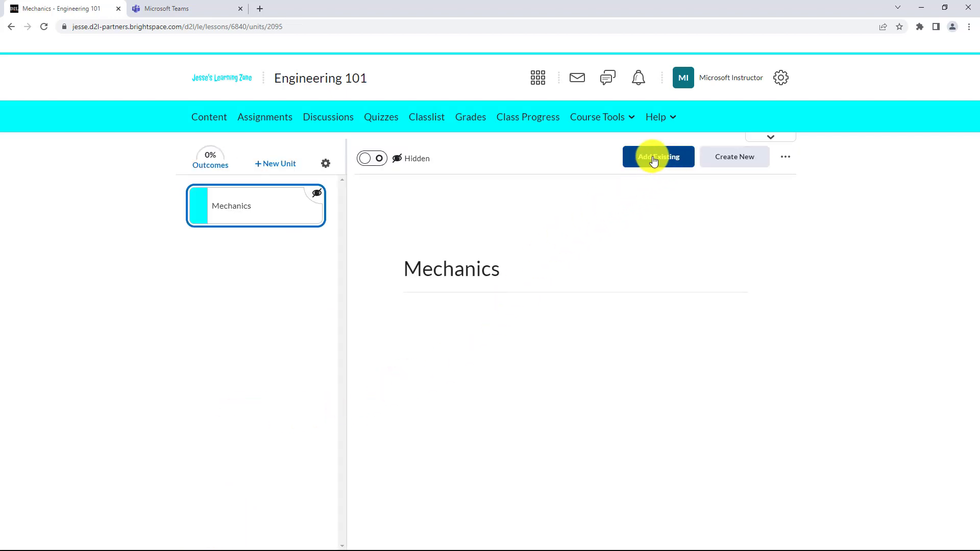
click(682, 159)
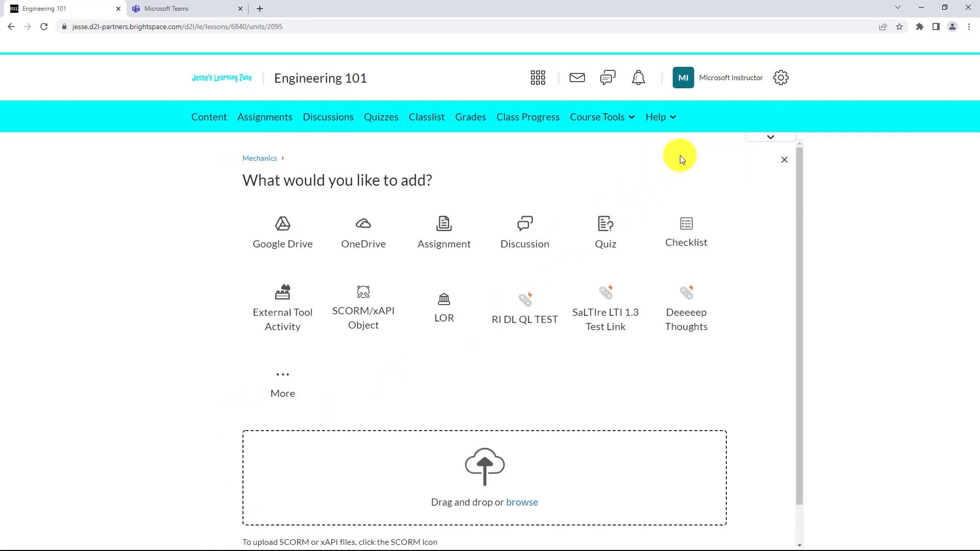
Insert the Microsoft Classes LTI 1.3 external tool into the Mechanics unit
click(292, 303)
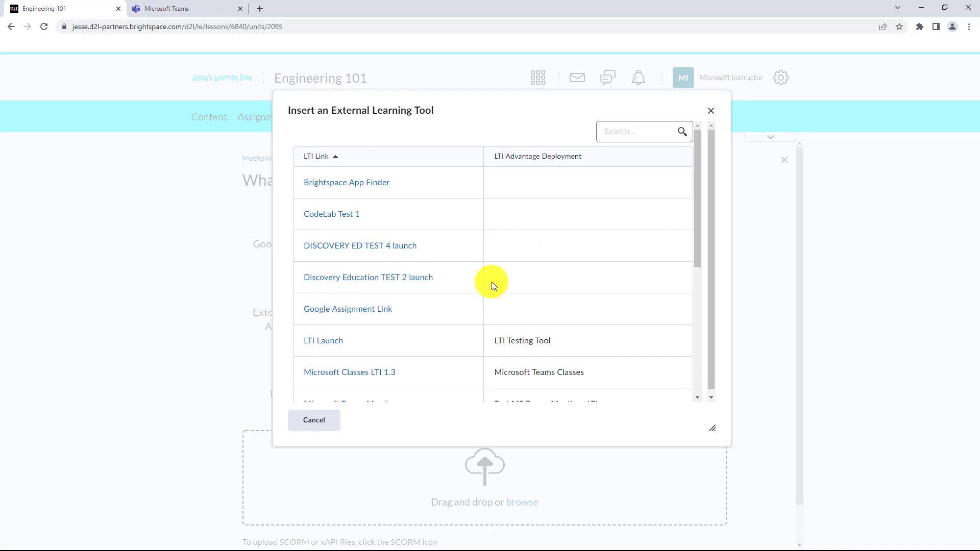
scroll(492, 281, down, 4)
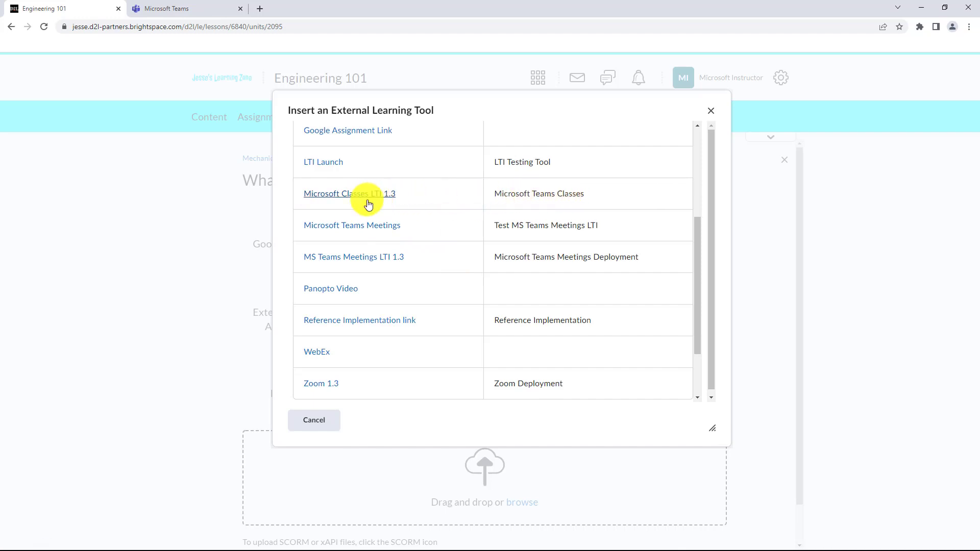
click(347, 197)
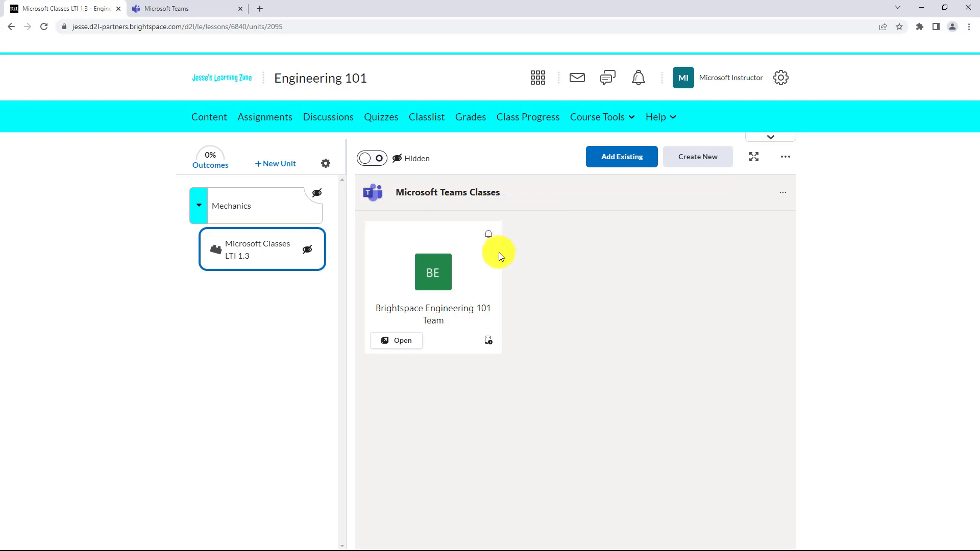
Post 'Welcome to the class!' in bold red text to the team's General channel
click(490, 345)
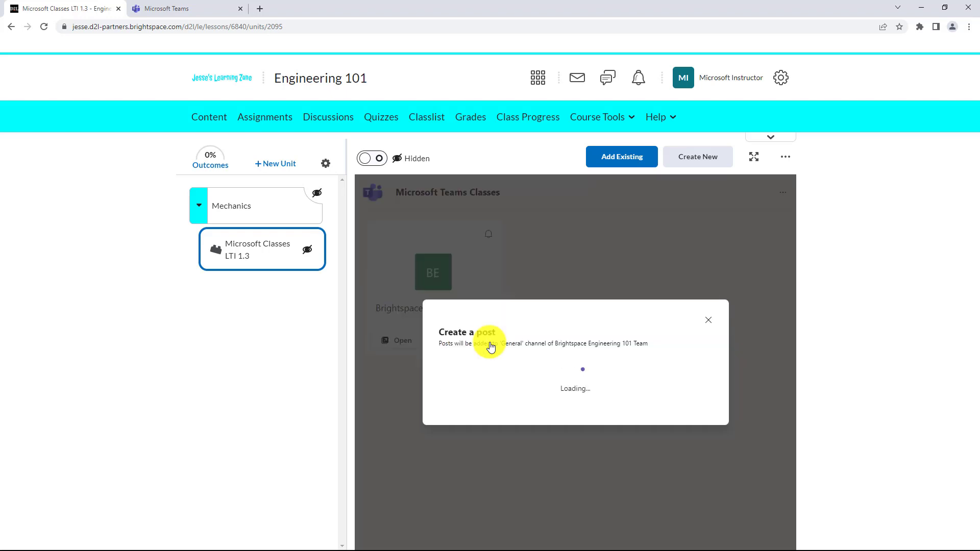
click(445, 393)
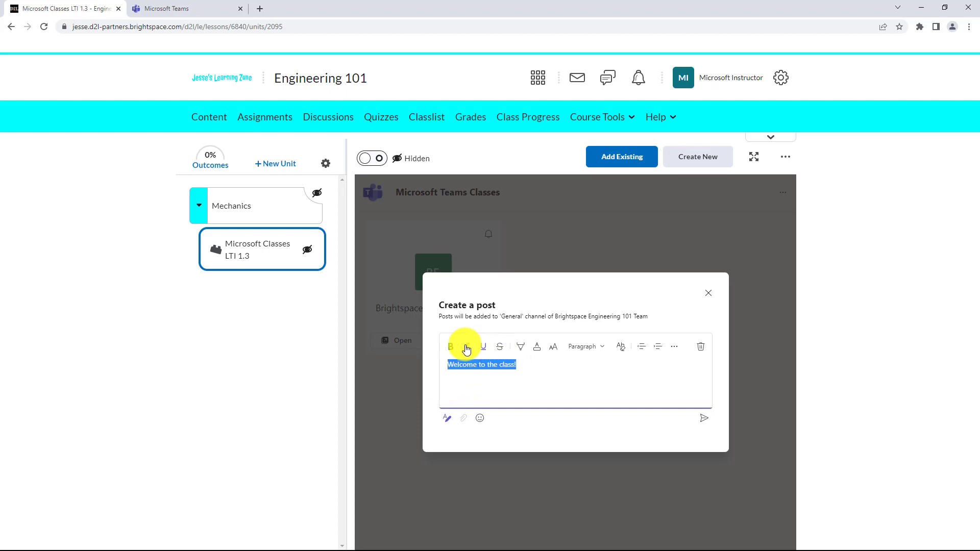
click(449, 346)
click(539, 352)
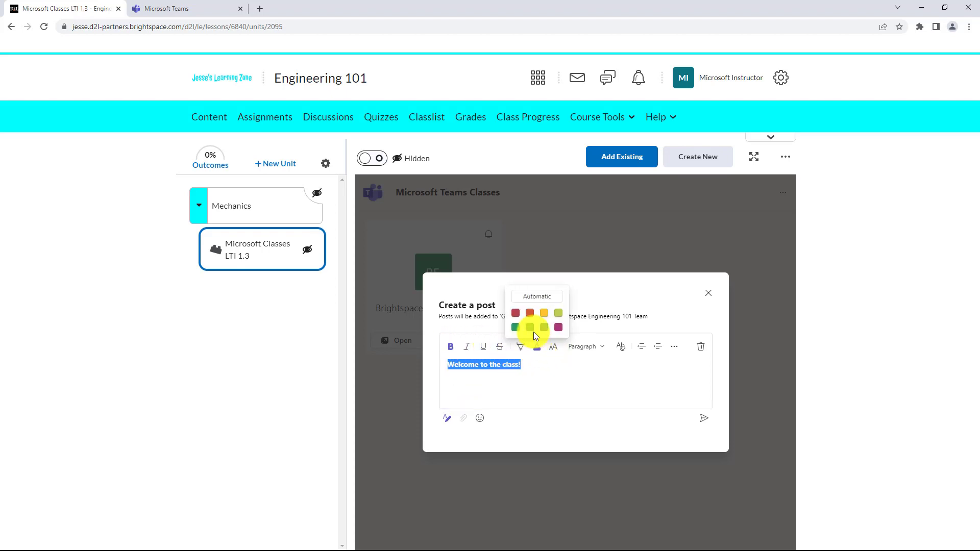
click(532, 318)
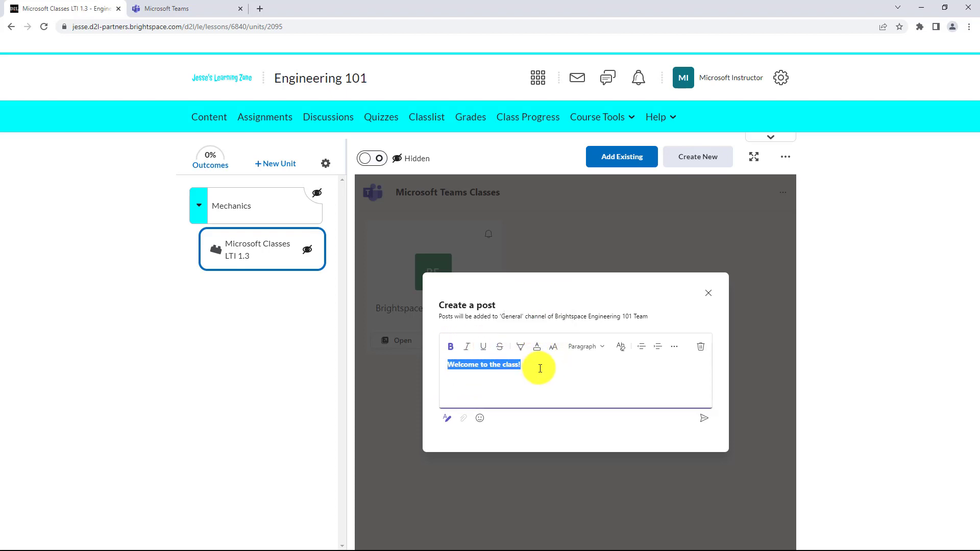
click(491, 380)
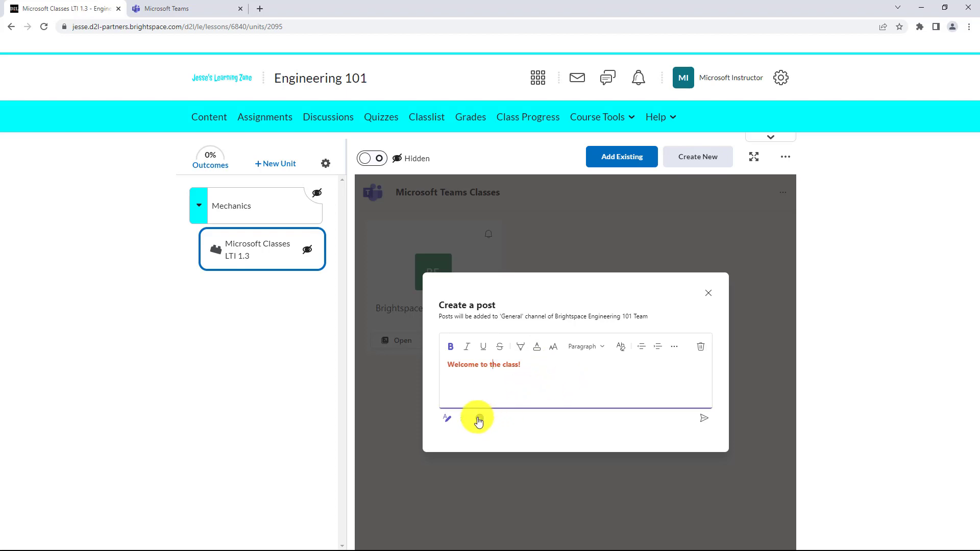
click(705, 420)
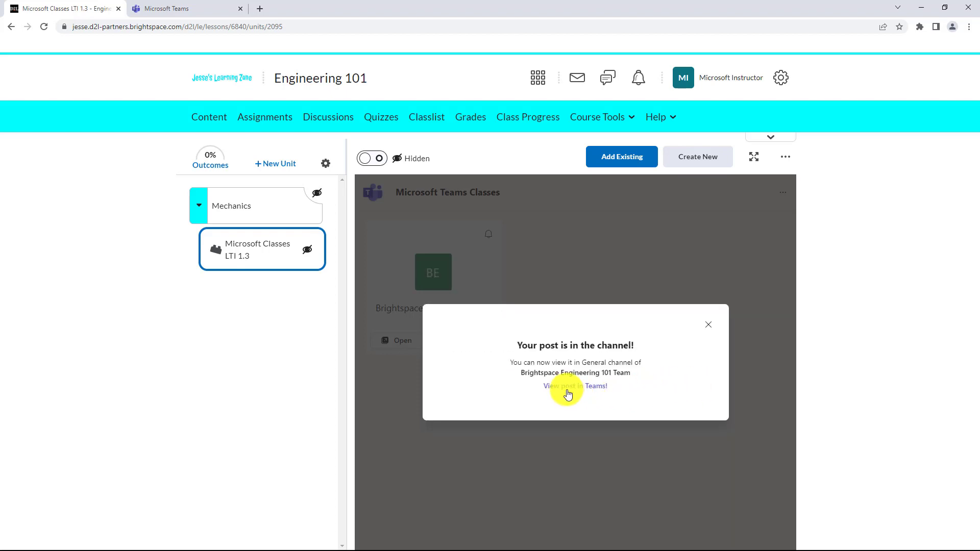
click(708, 325)
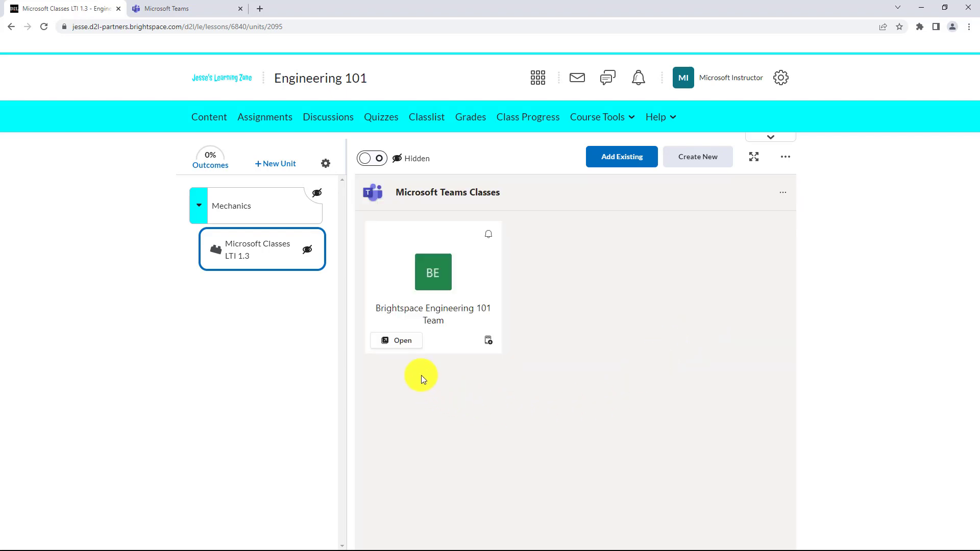
Activate the Brightspace Engineering 101 Team in Teams for waiting students, then return to Brightspace
click(397, 345)
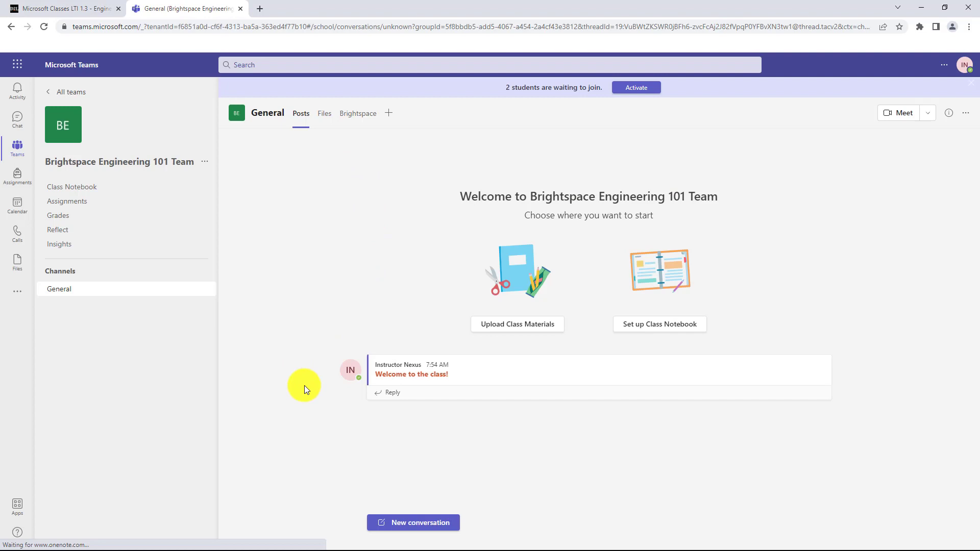
mouse_move(416, 372)
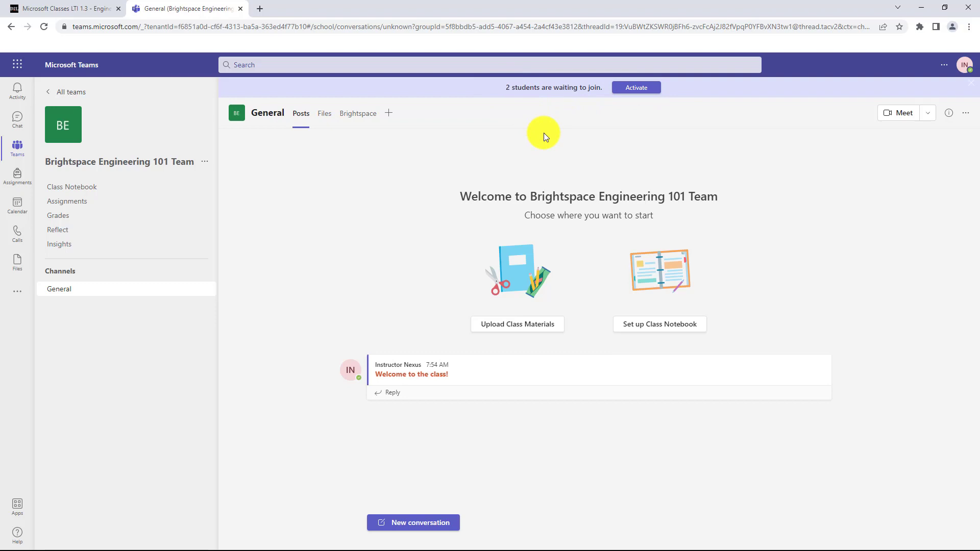
click(638, 89)
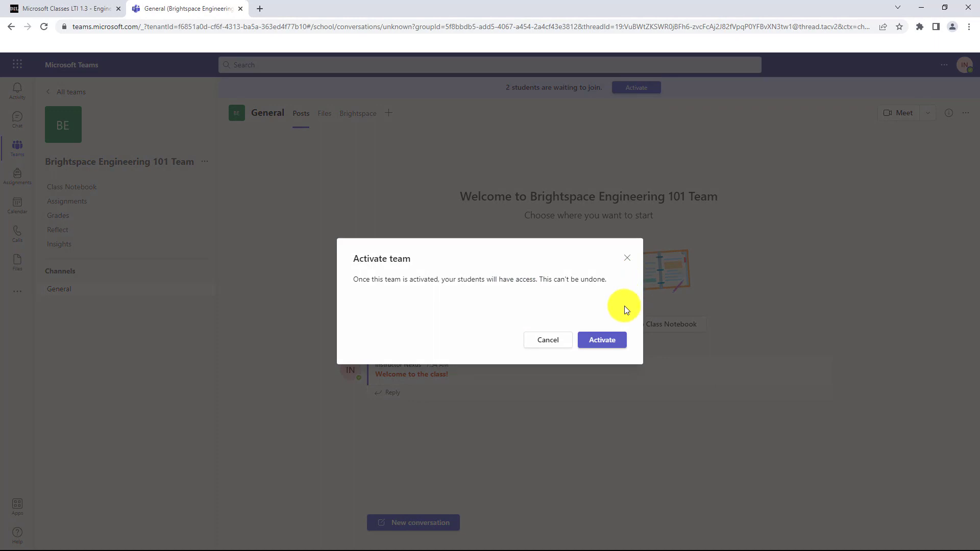
click(603, 340)
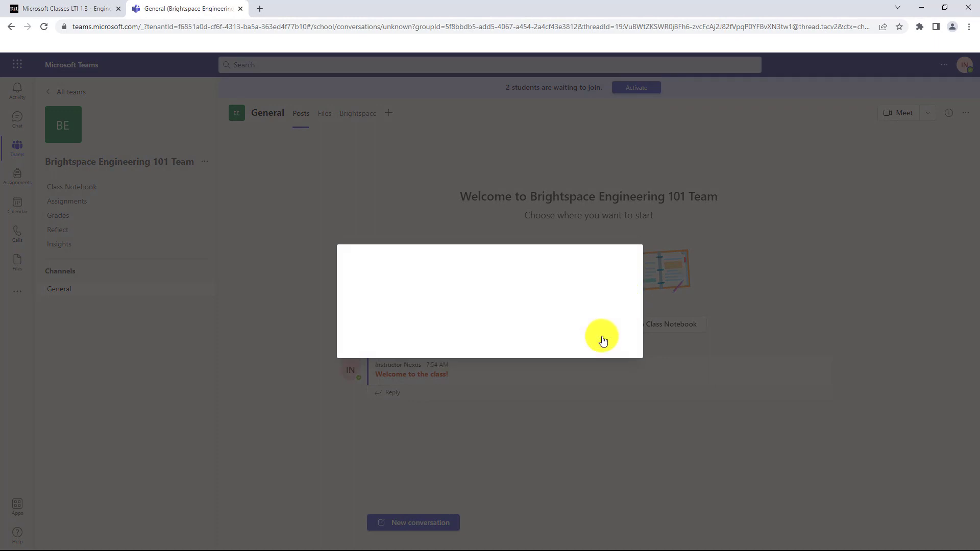
click(602, 341)
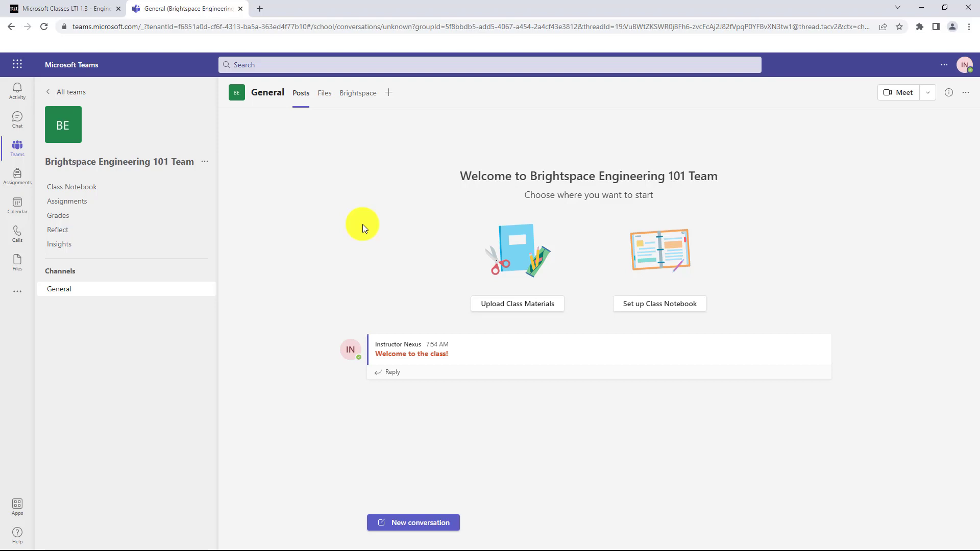
click(87, 9)
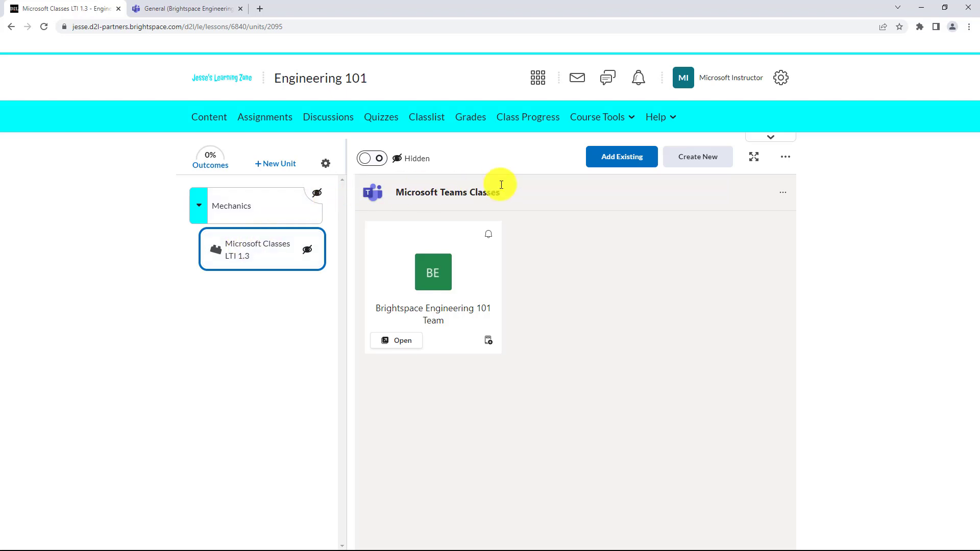
Add the MS Teams Meetings LTI 1.3 external tool to the Mechanics unit
click(622, 163)
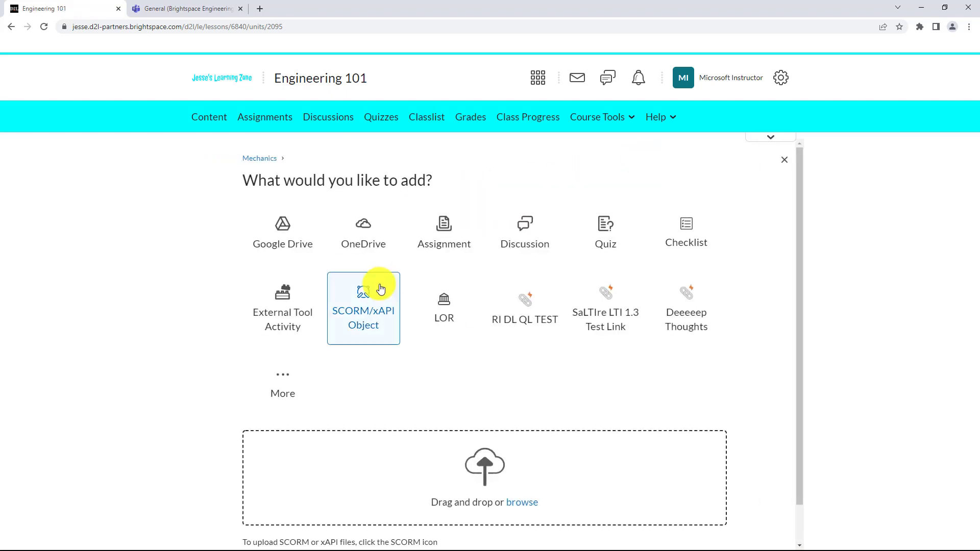
click(287, 306)
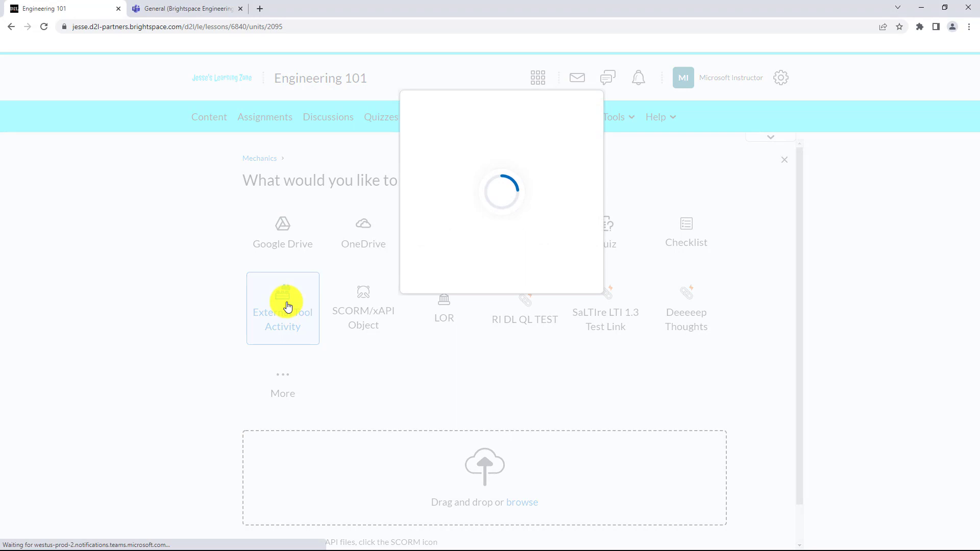
scroll(500, 289, down, 2)
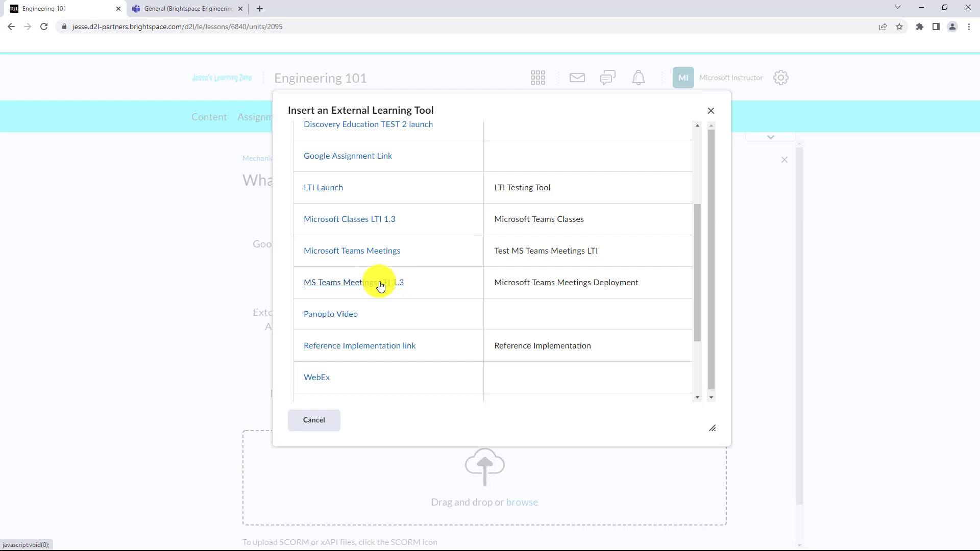
click(381, 284)
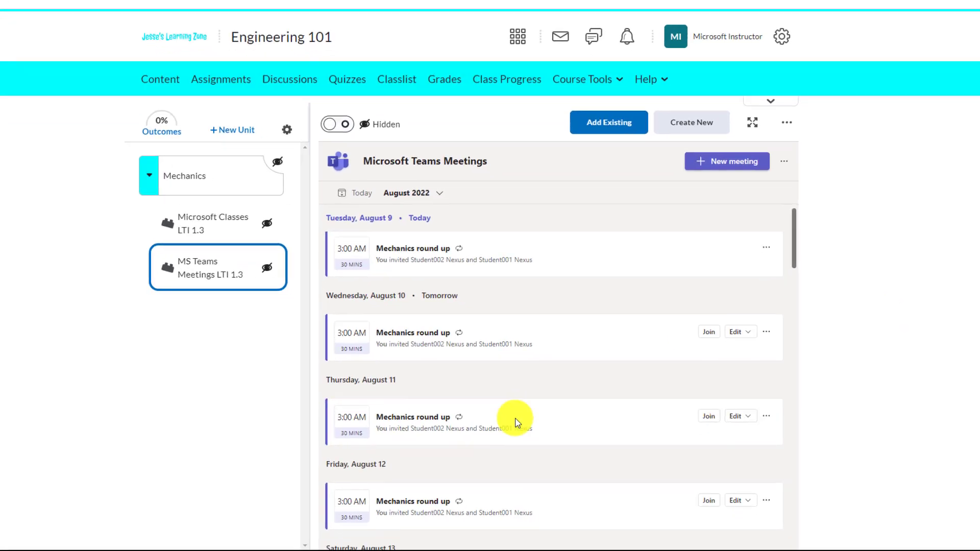
scroll(541, 434, down, 2)
scroll(548, 437, up, 2)
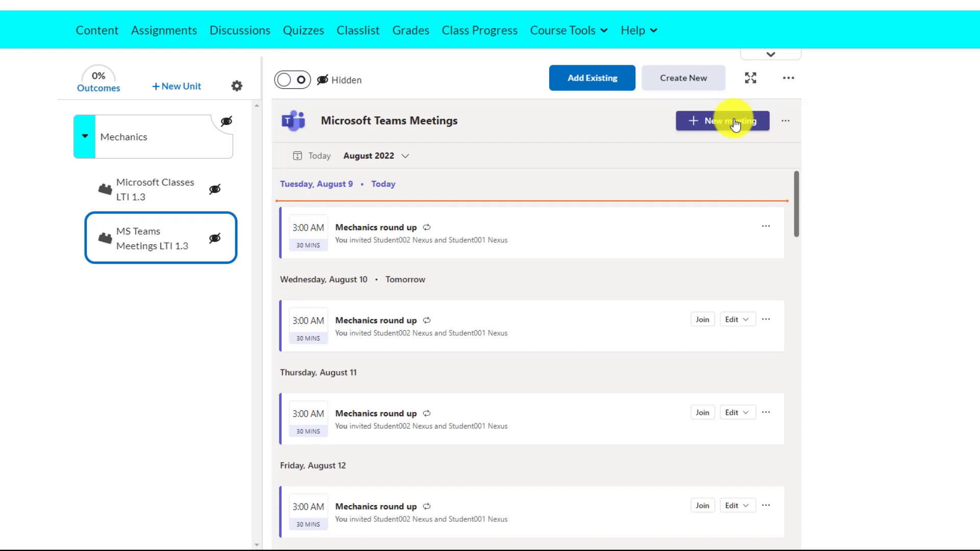
Start a new meeting titled 'Study group' and clear its required attendees
click(735, 123)
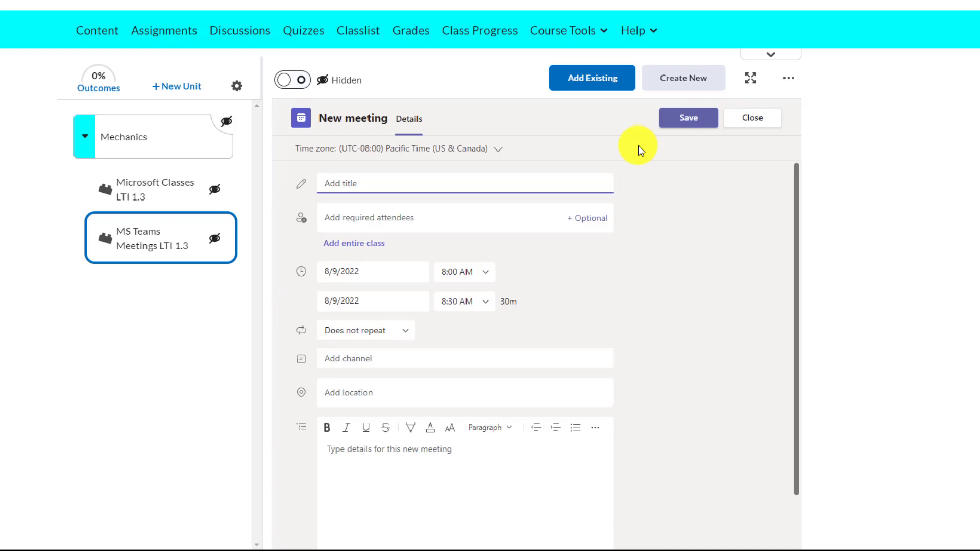
text(Study group)
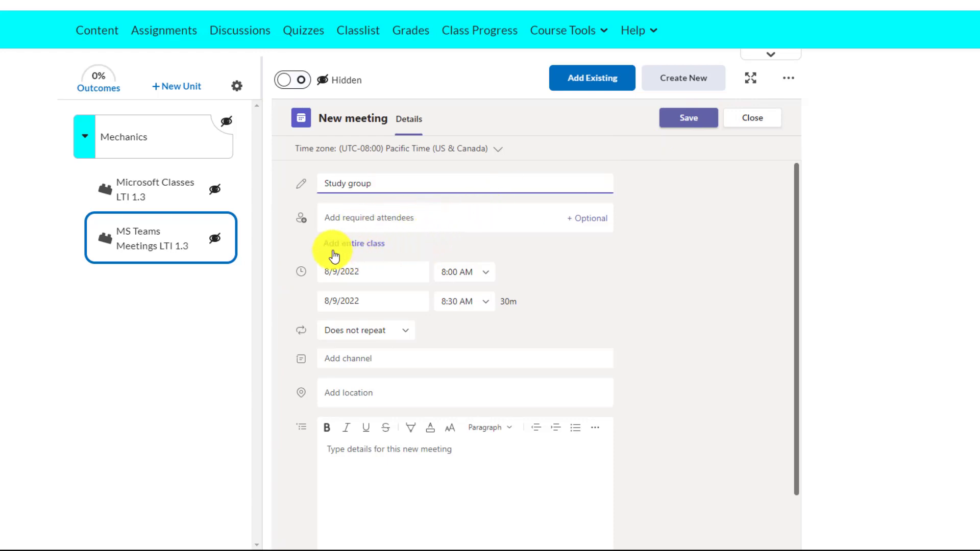
click(358, 245)
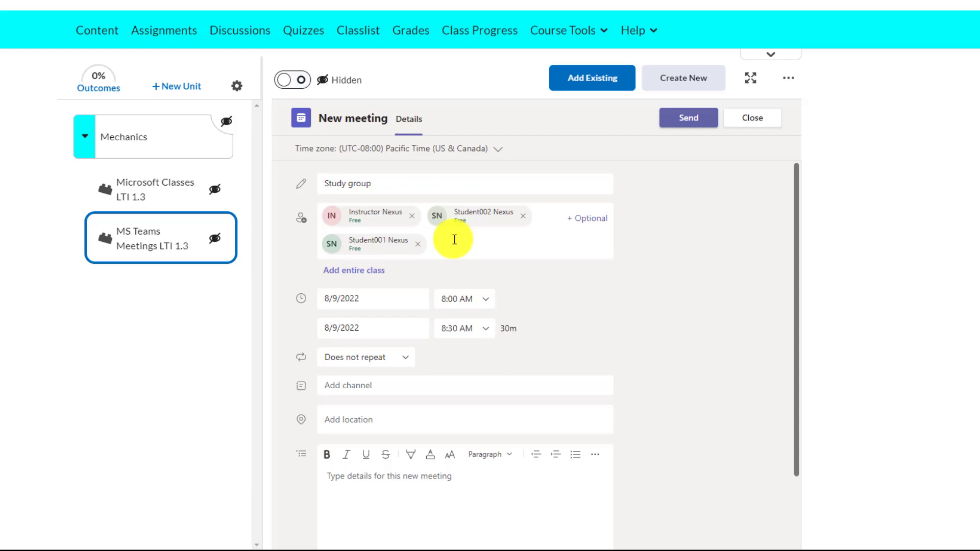
click(418, 244)
click(412, 215)
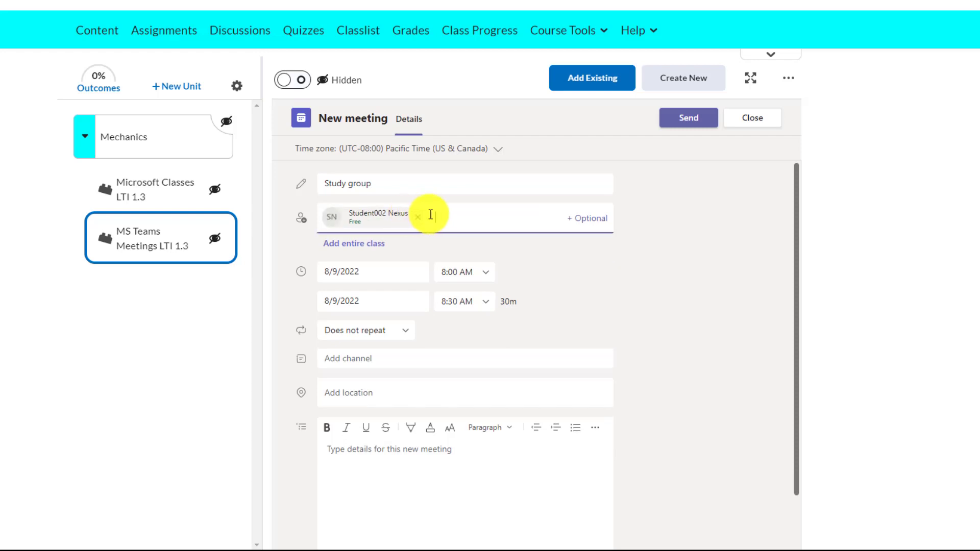
click(418, 217)
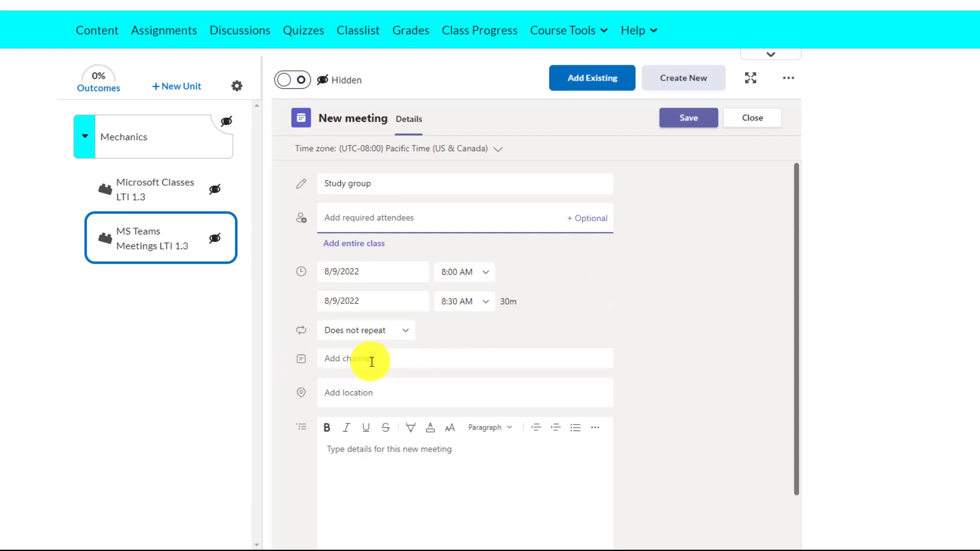
Put the meeting in the Engineering 101 Team General channel, repeating weekly on Tuesdays
click(407, 360)
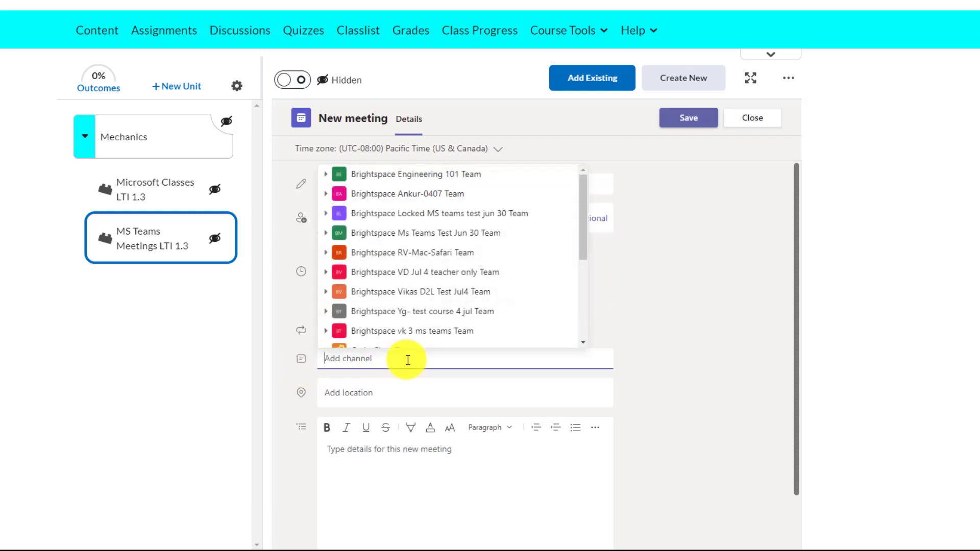
click(326, 176)
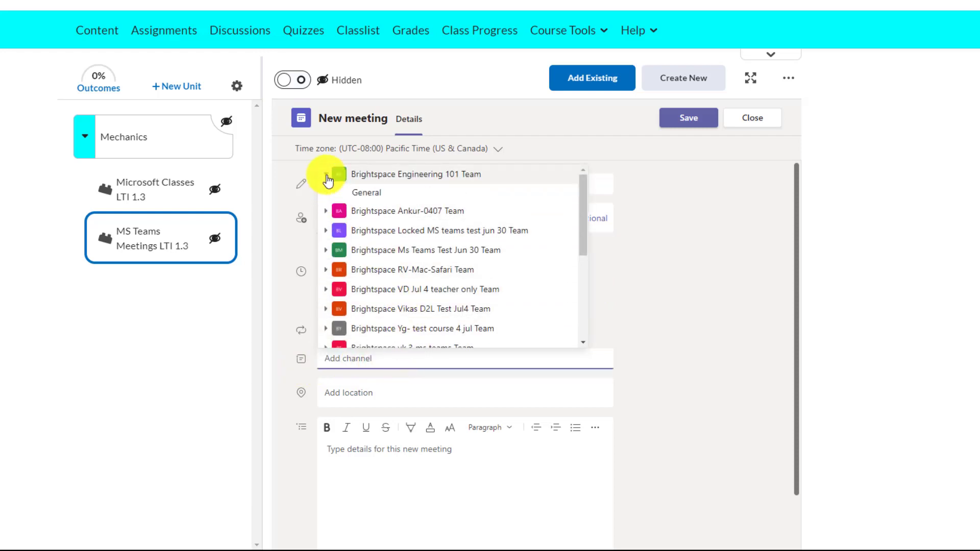
click(366, 196)
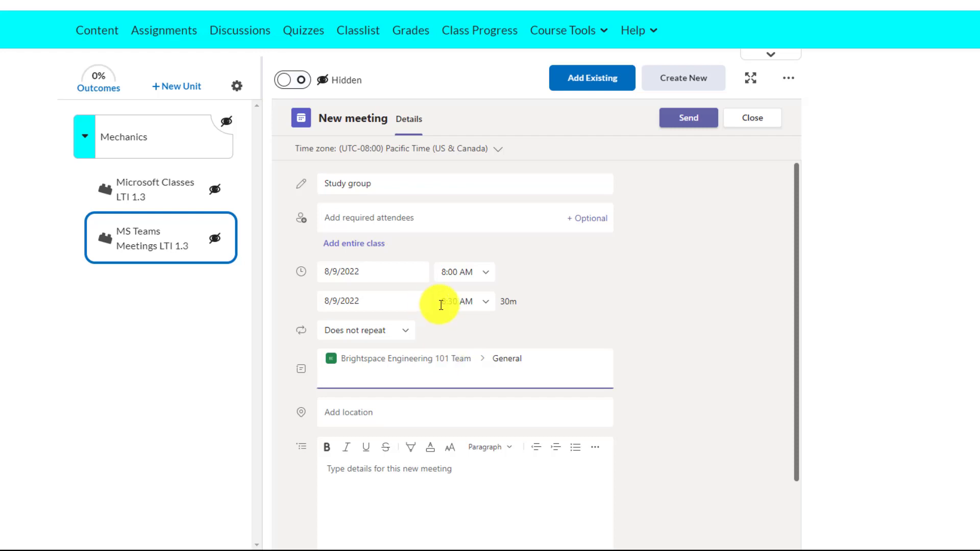
click(397, 332)
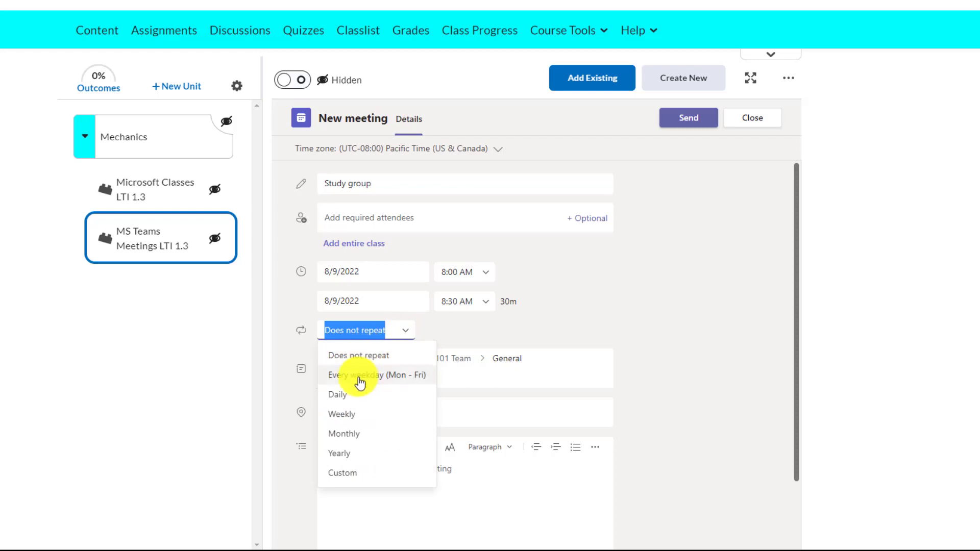
click(342, 473)
click(681, 411)
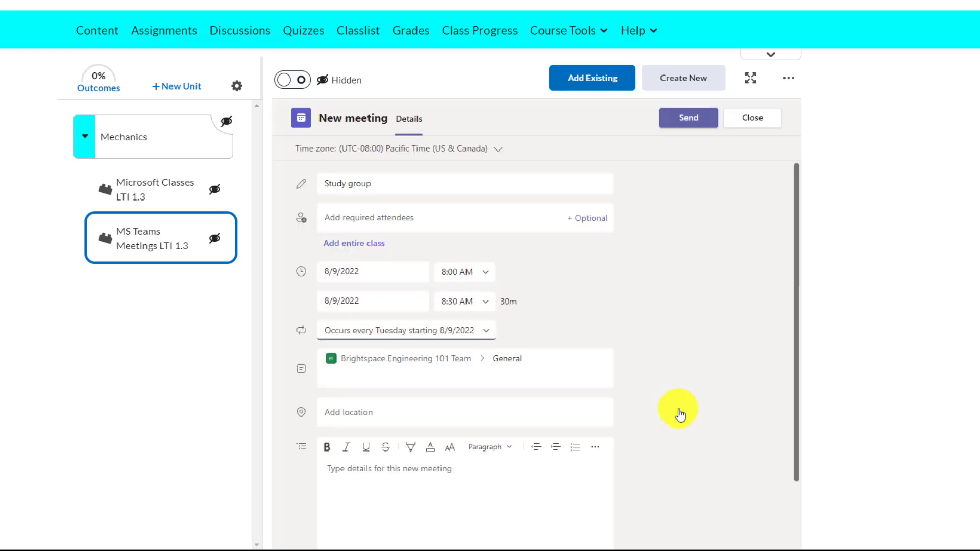
click(697, 122)
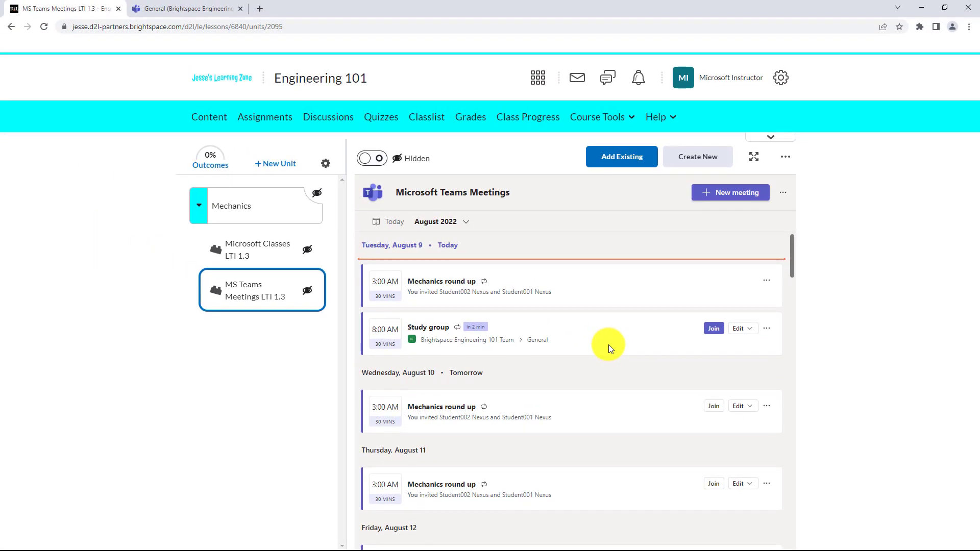
click(188, 10)
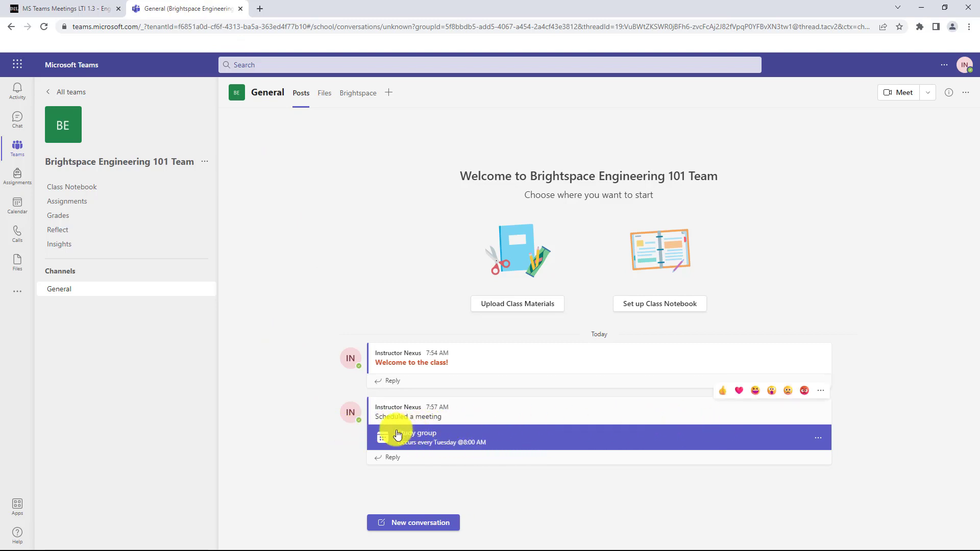
click(470, 438)
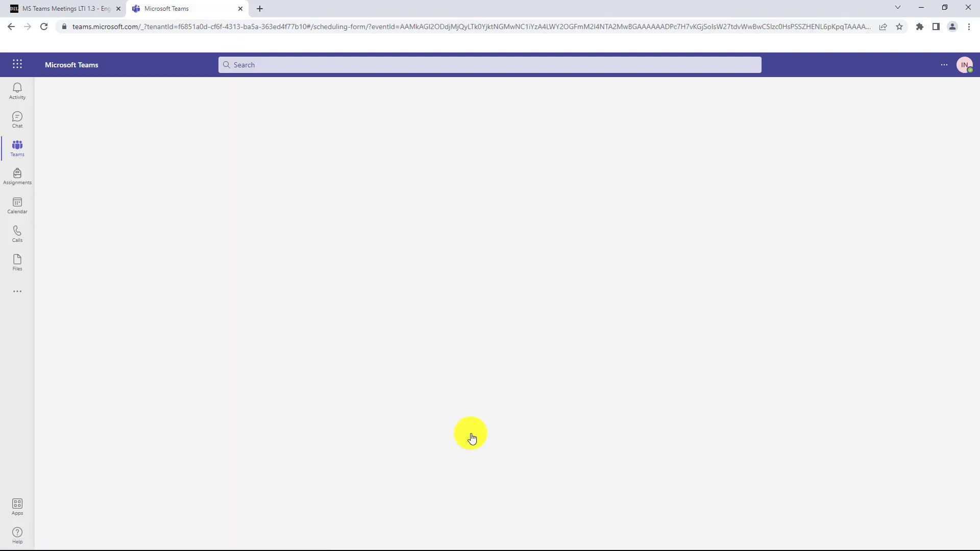